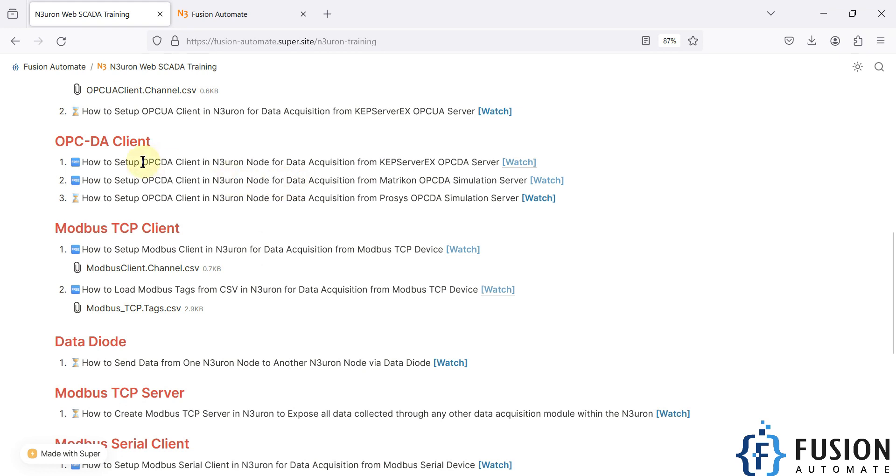
# Step: Highlight the OPC-DA lesson titles on the training page and bring up the Prosys OPC Test Server window
pyautogui.moveTo(143, 162); pyautogui.dragTo(239, 163)
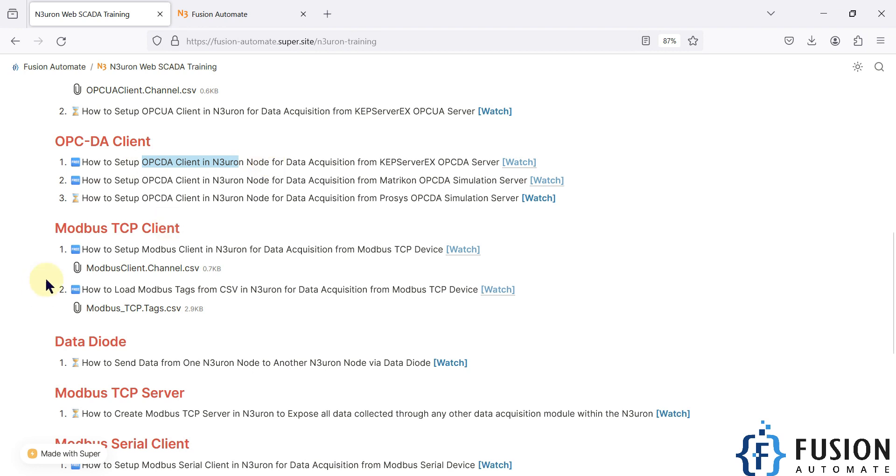
pyautogui.tripleClick(220, 180)
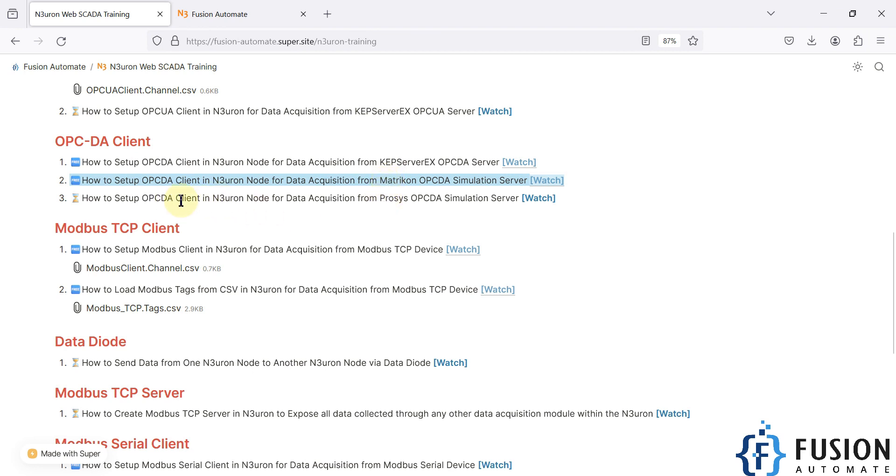
pyautogui.moveTo(213, 198); pyautogui.dragTo(275, 197)
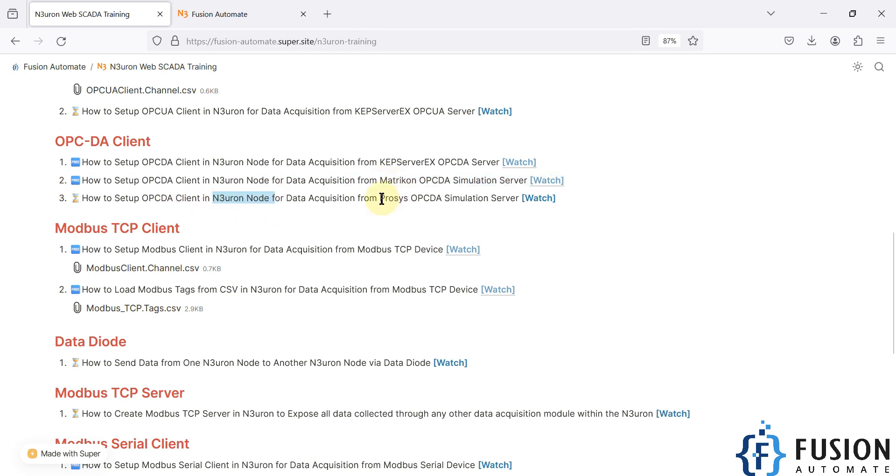
pyautogui.moveTo(380, 198); pyautogui.dragTo(520, 200)
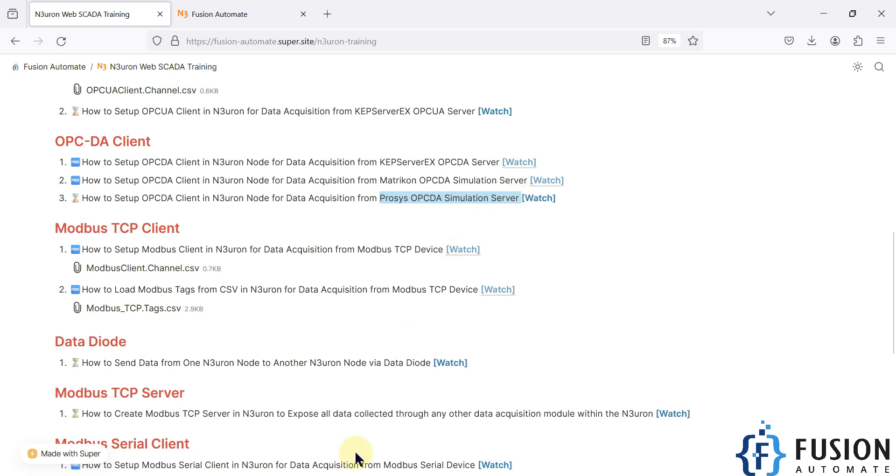
pyautogui.click(339, 475)
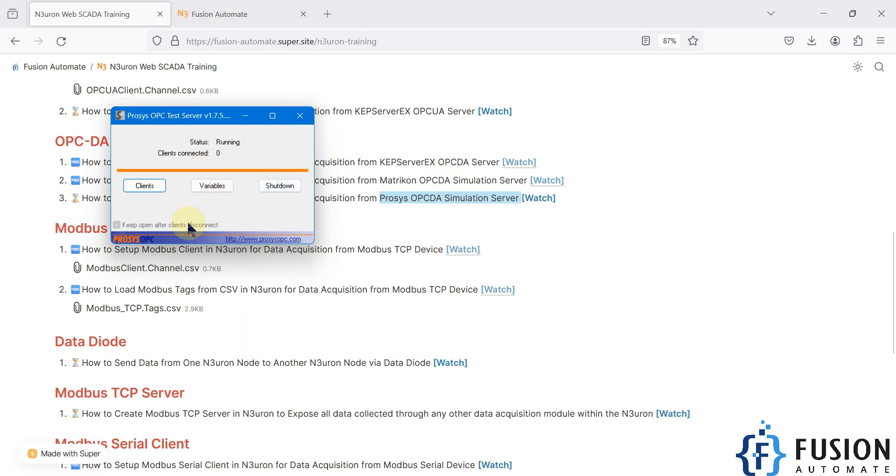
# Step: Send the Prosys server window behind the browser and show the N3uron login page at localhost:8003/ui
pyautogui.click(366, 182)
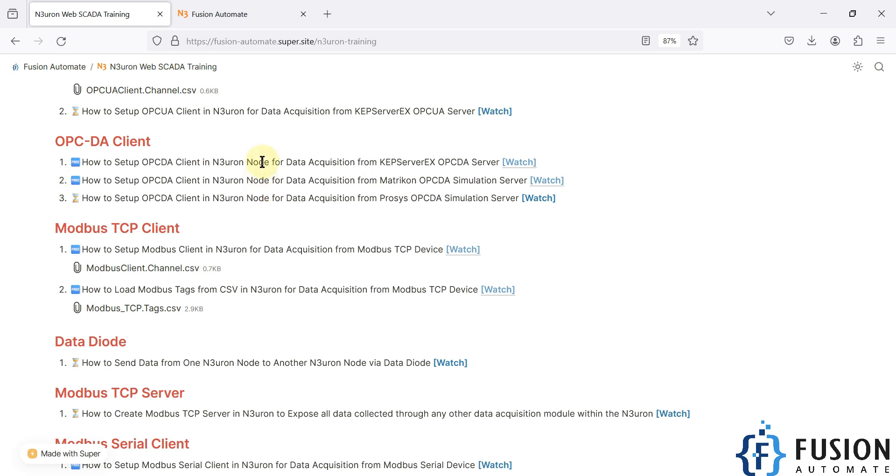
pyautogui.click(239, 17)
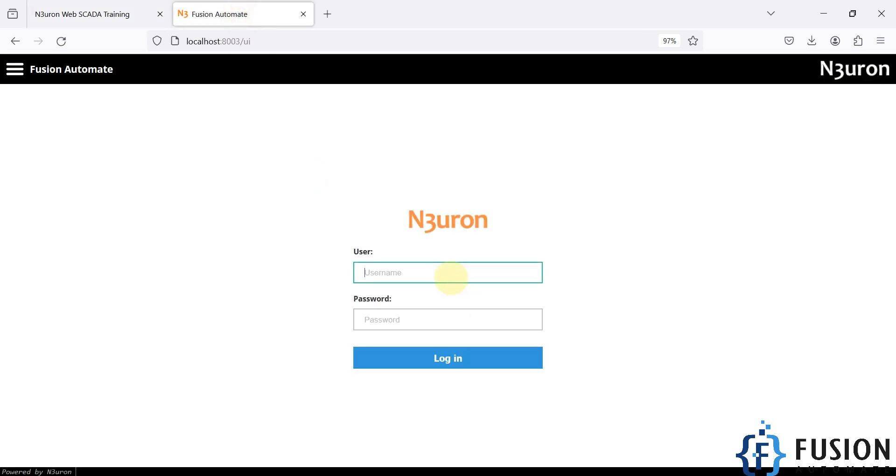
# Step: Log in to N3uron with the administrator username and password
pyautogui.write('admin')
pyautogui.press('Tab')
pyautogui.write('n3uron')
pyautogui.press('Return')
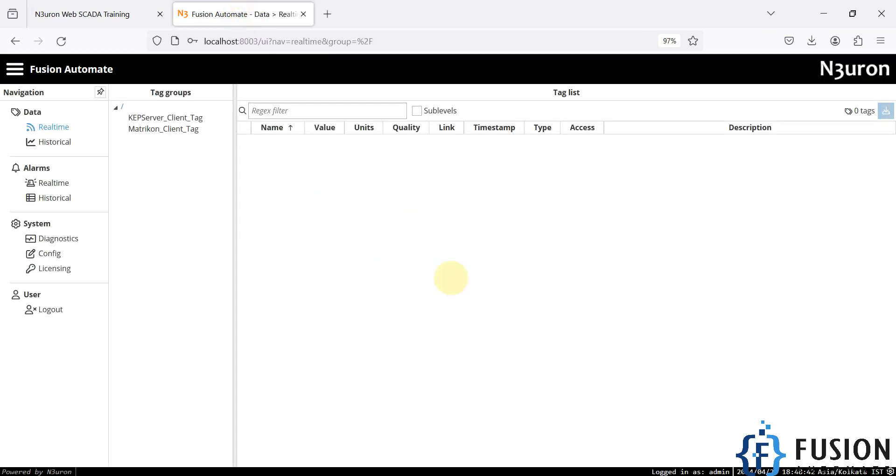
# Step: Open System Config > Modules and list OPCDA_Client_Module's clients
pyautogui.click(36, 255)
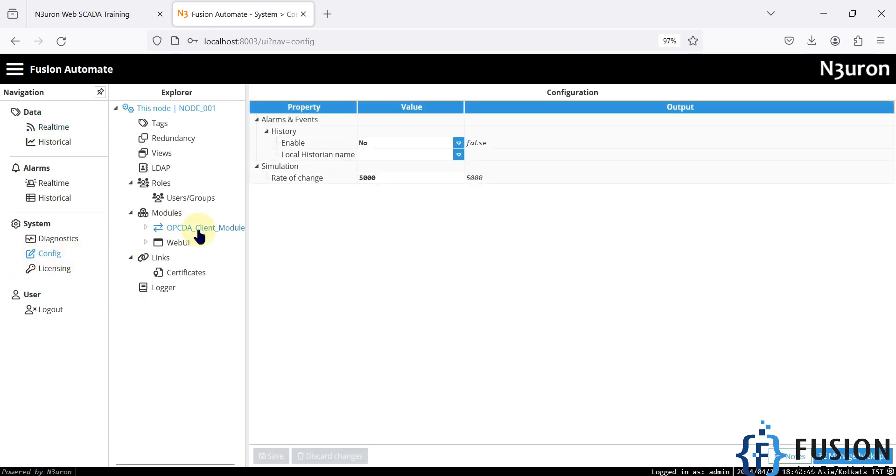
pyautogui.moveTo(249, 248); pyautogui.dragTo(301, 248)
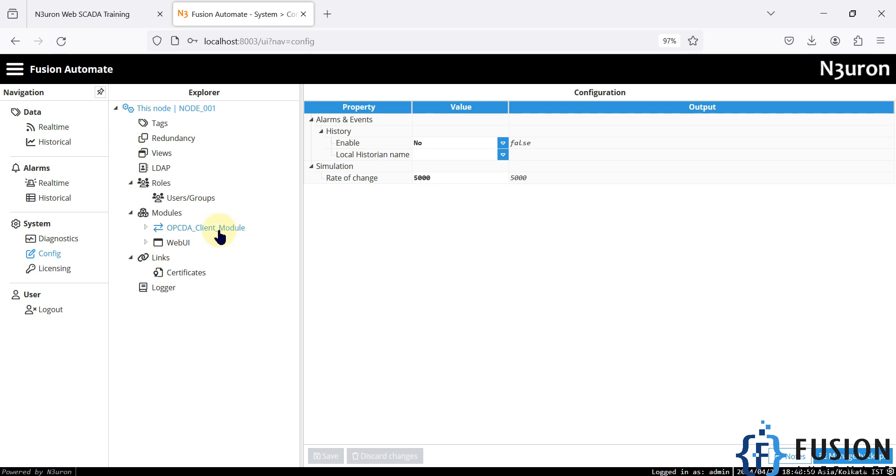
pyautogui.click(173, 217)
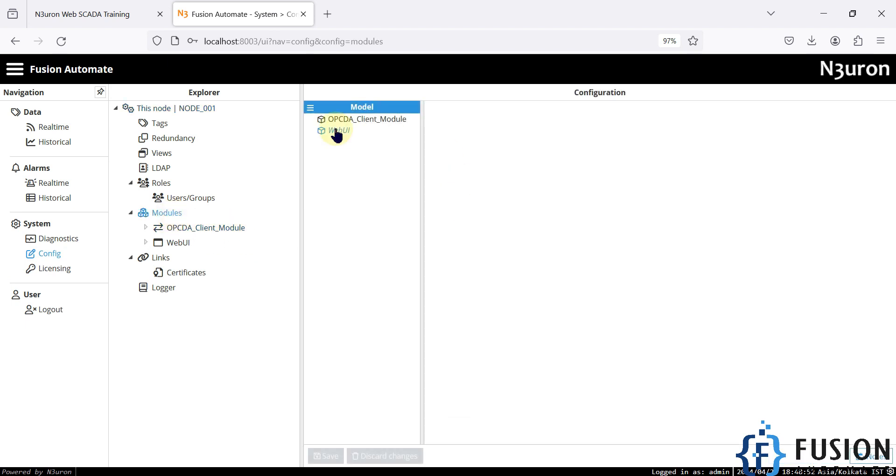
pyautogui.click(374, 121)
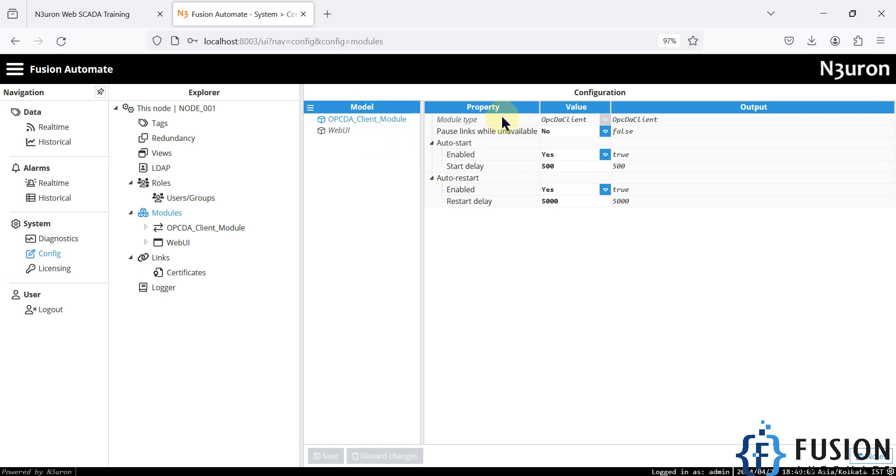
pyautogui.click(207, 233)
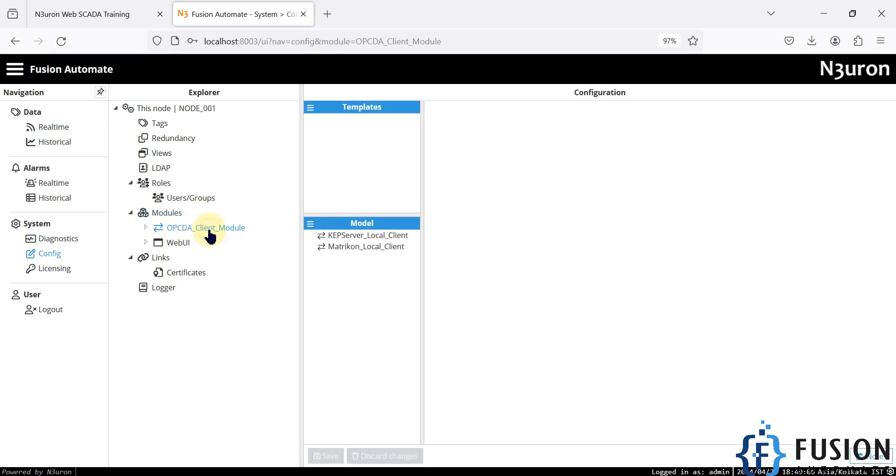
# Step: Add a new OPC DA client named Prosys_Local_Client
pyautogui.click(311, 225)
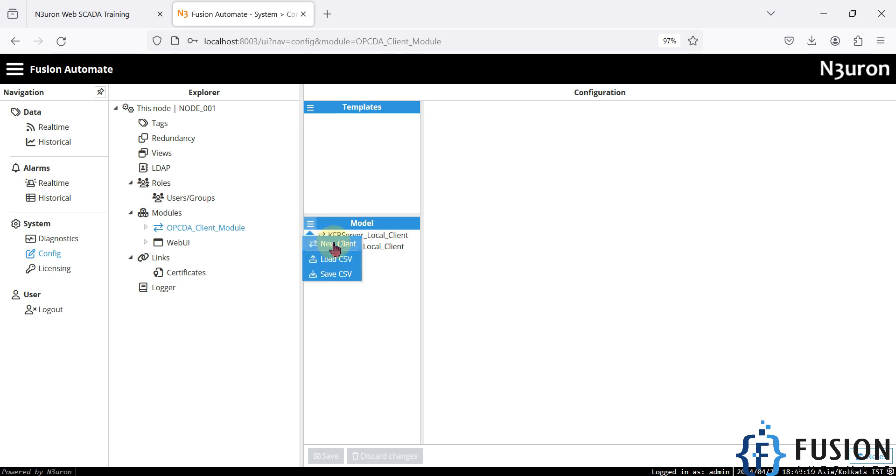
pyautogui.click(334, 247)
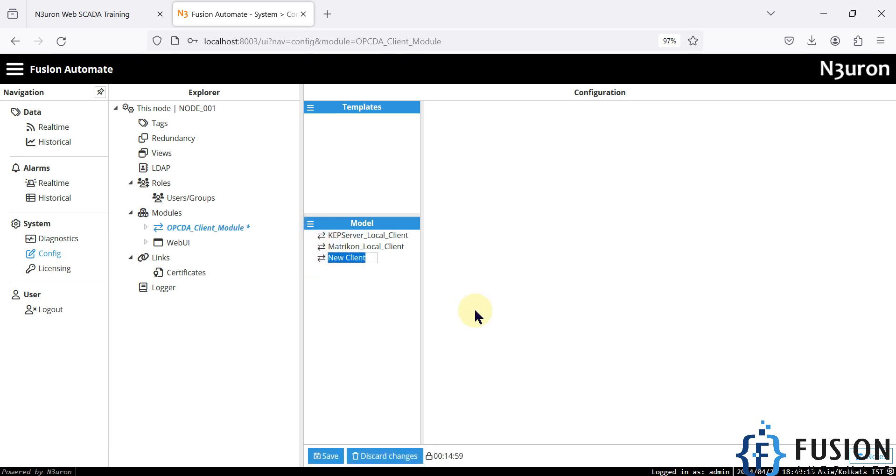
pyautogui.write('Prosys_')
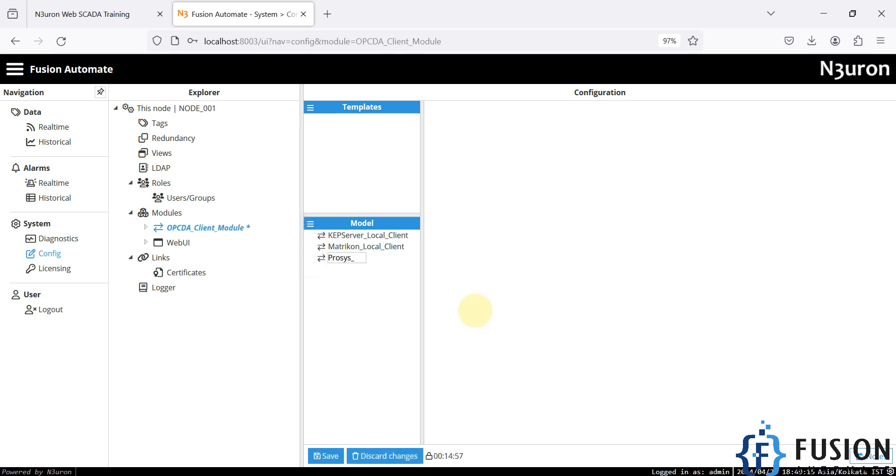
pyautogui.write('Local_Client')
pyautogui.press('Return')
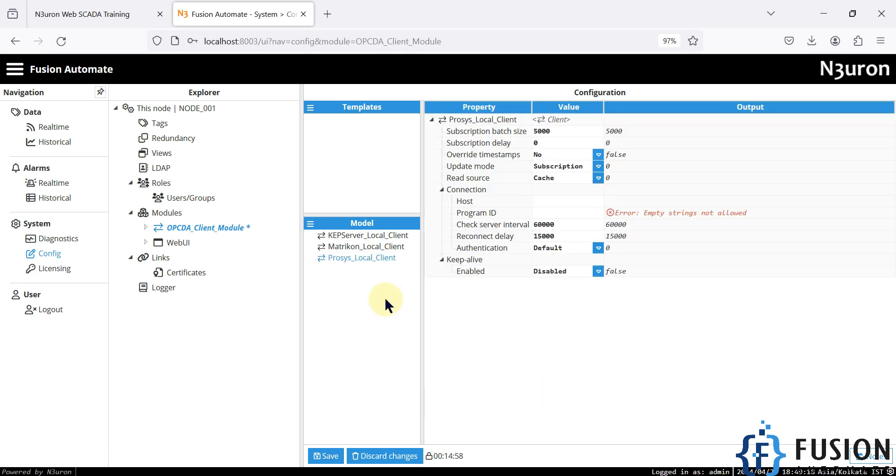
# Step: Set its Program ID to Prosys.OPC.Simulation, save, and confirm the module restart
pyautogui.click(544, 213)
pyautogui.click(327, 475)
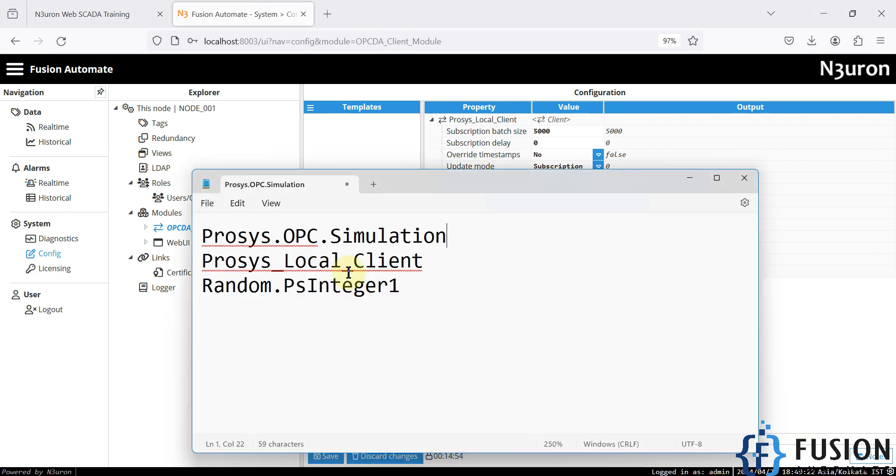
pyautogui.moveTo(440, 243); pyautogui.dragTo(189, 230)
pyautogui.hotkey('ctrl', 'c')
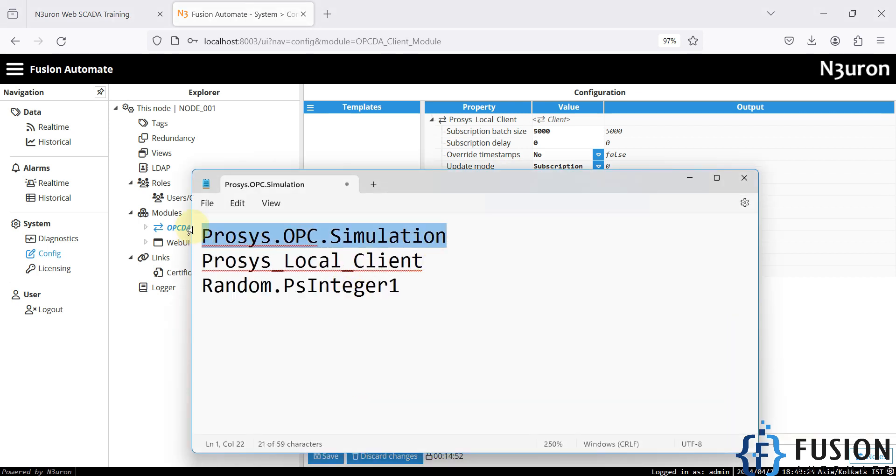
pyautogui.click(850, 326)
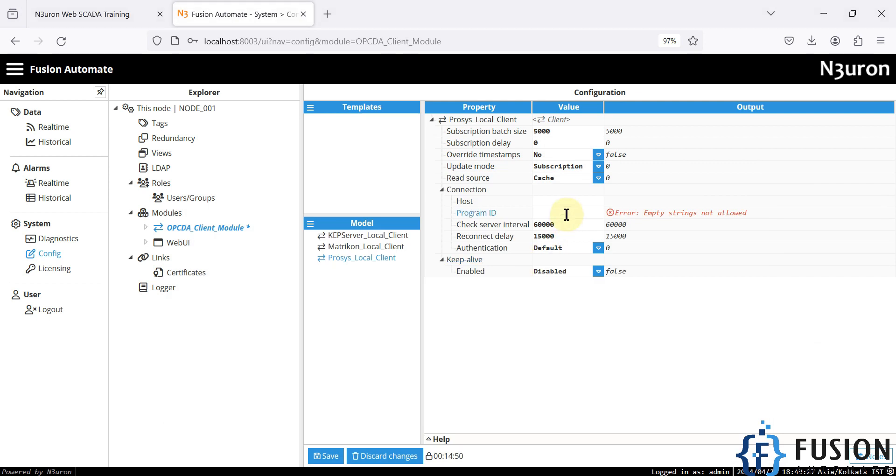
pyautogui.hotkey('ctrl', 'v')
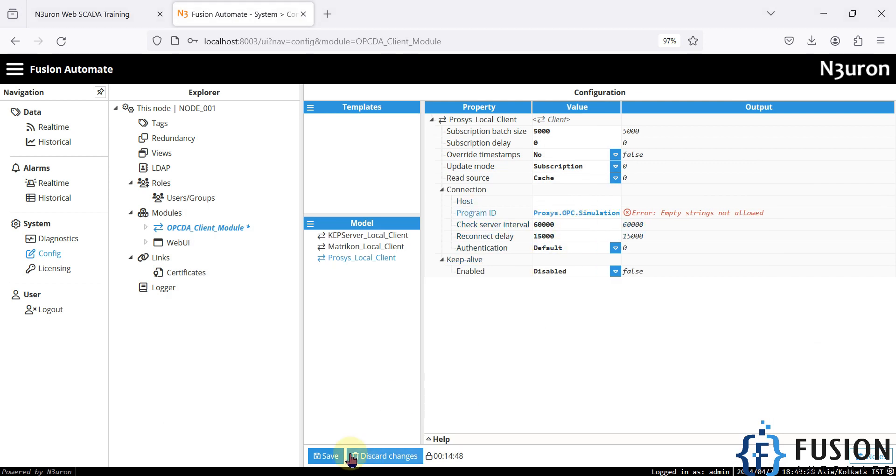
pyautogui.click(335, 457)
pyautogui.click(411, 292)
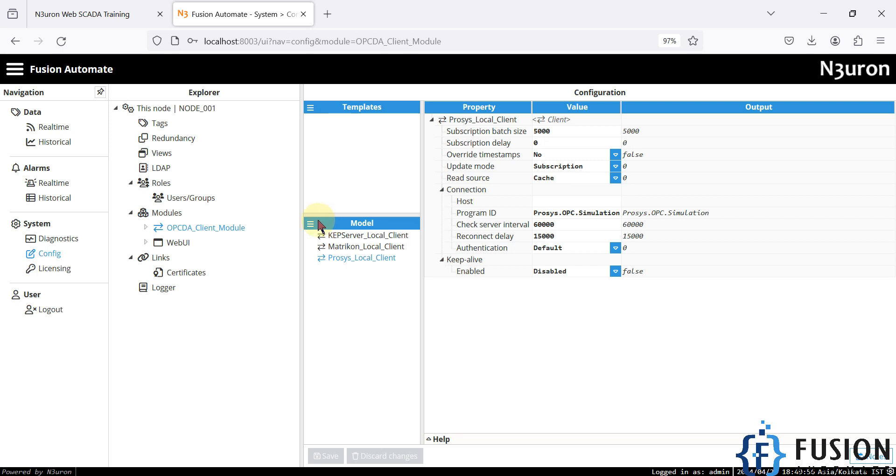
pyautogui.click(163, 124)
# Step: Create a new root tag group named Prosys_Client_Tag
pyautogui.click(311, 235)
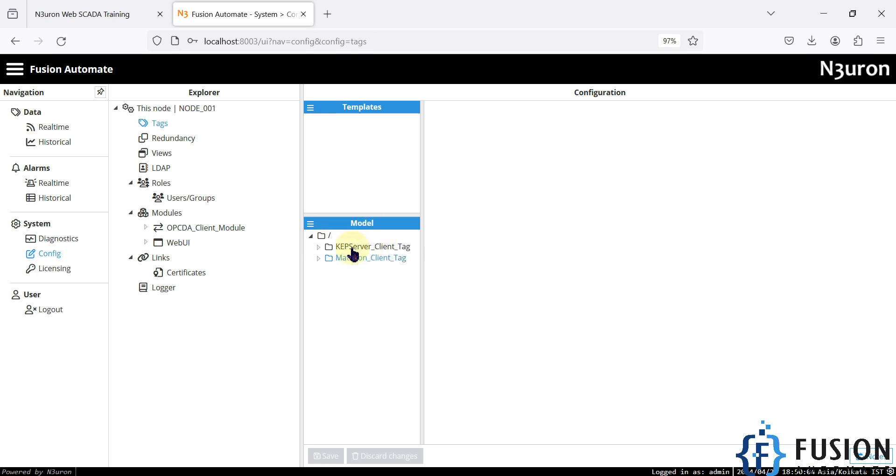
pyautogui.rightClick(332, 242)
pyautogui.click(352, 264)
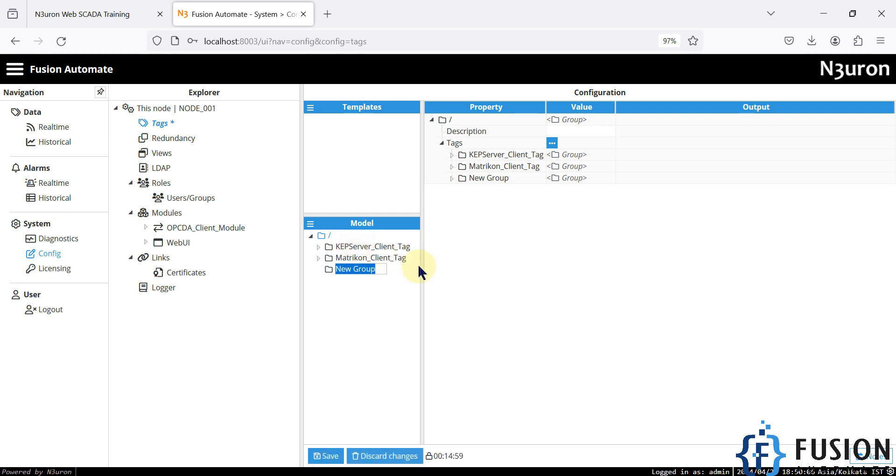
pyautogui.write('Prosys_Client_Tag')
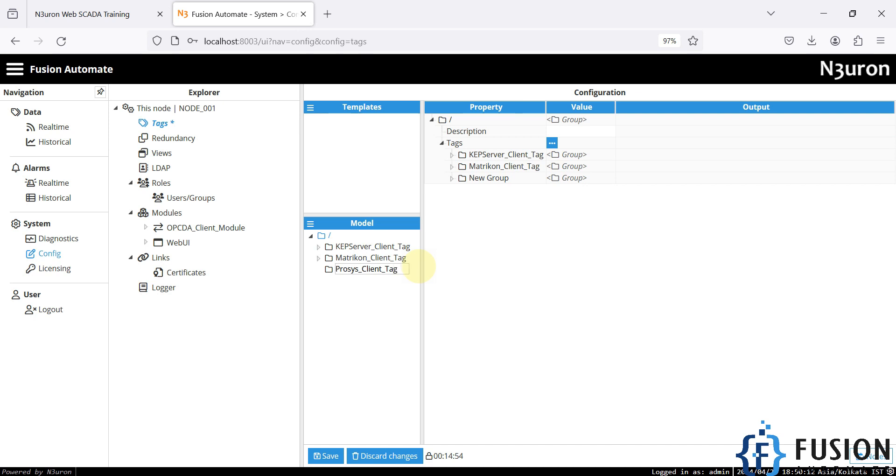
pyautogui.press('Return')
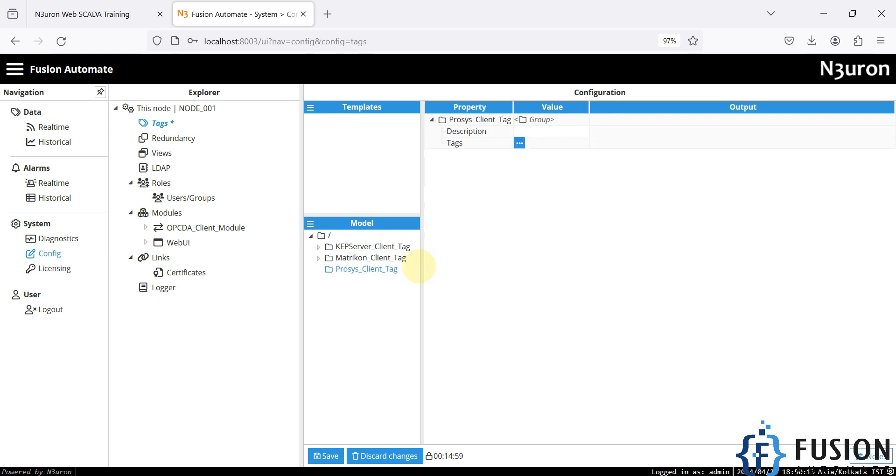
# Step: Add tag PsInteger1 to the group with Type Number and Format Integer
pyautogui.click(519, 144)
pyautogui.click(541, 177)
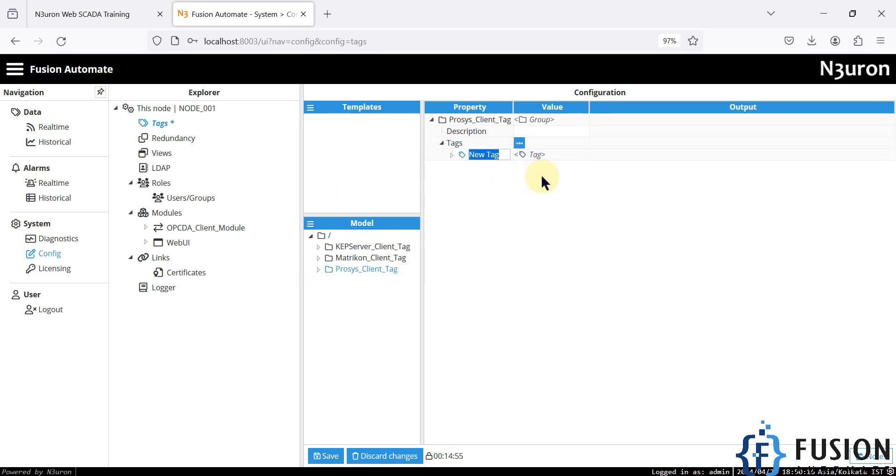
pyautogui.write('PsIn')
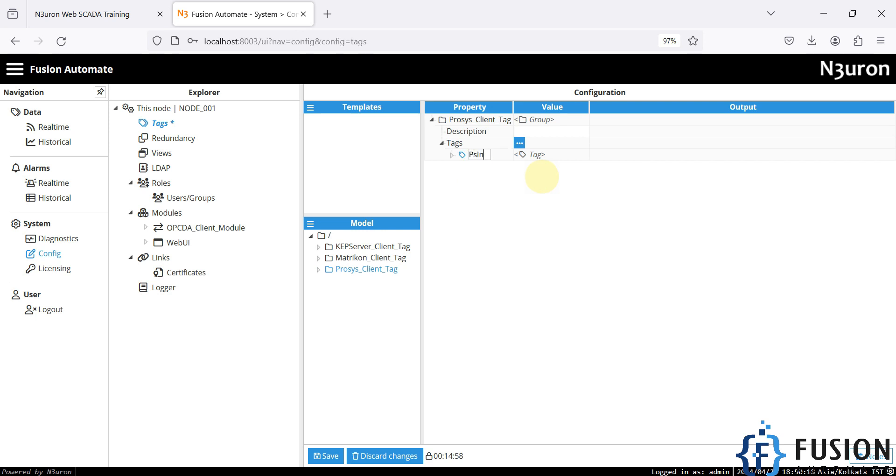
pyautogui.write('teger1')
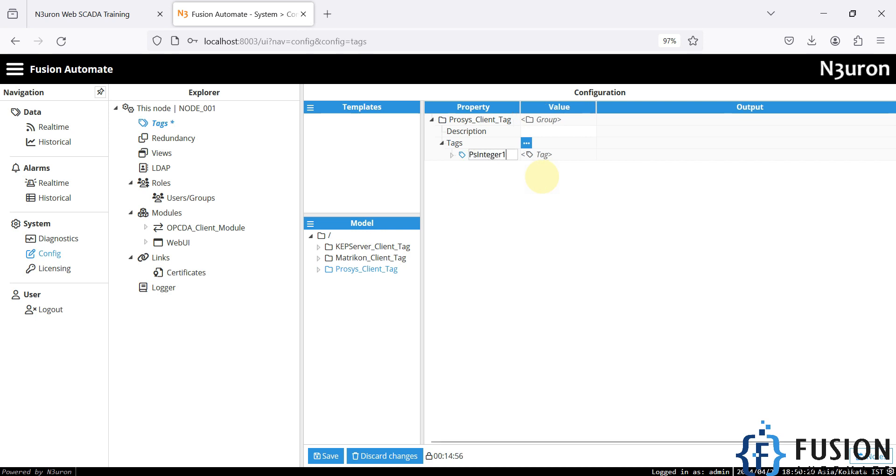
pyautogui.click(565, 215)
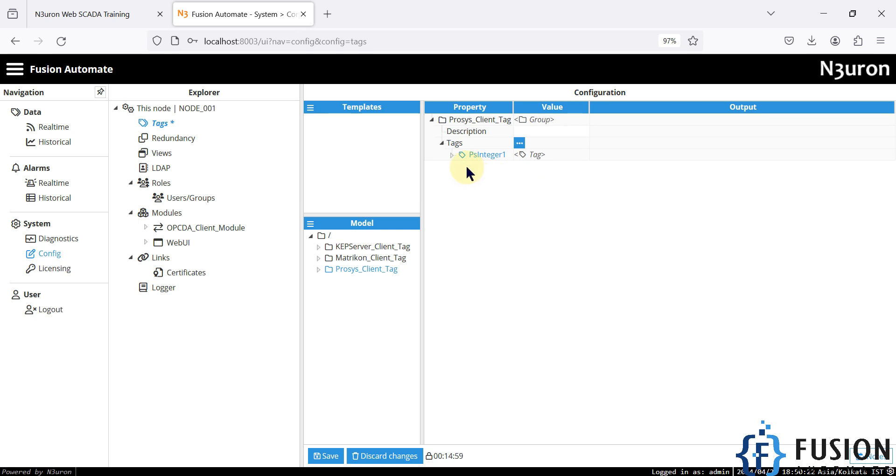
pyautogui.click(452, 155)
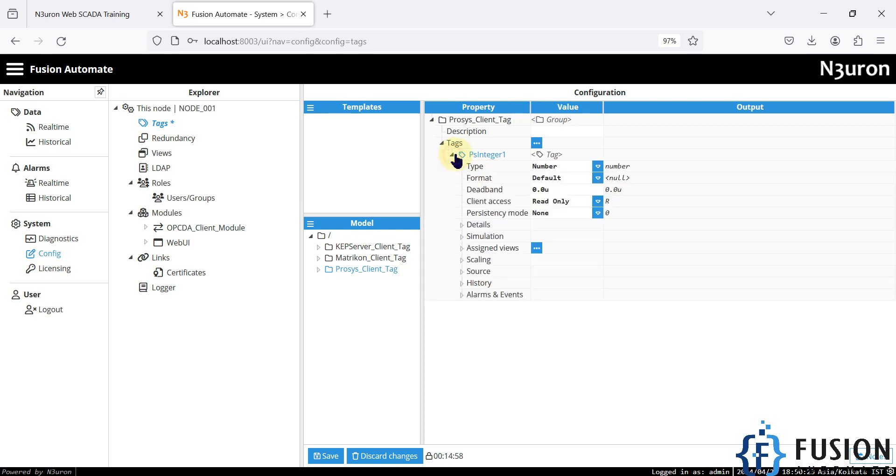
pyautogui.click(597, 166)
pyautogui.click(574, 181)
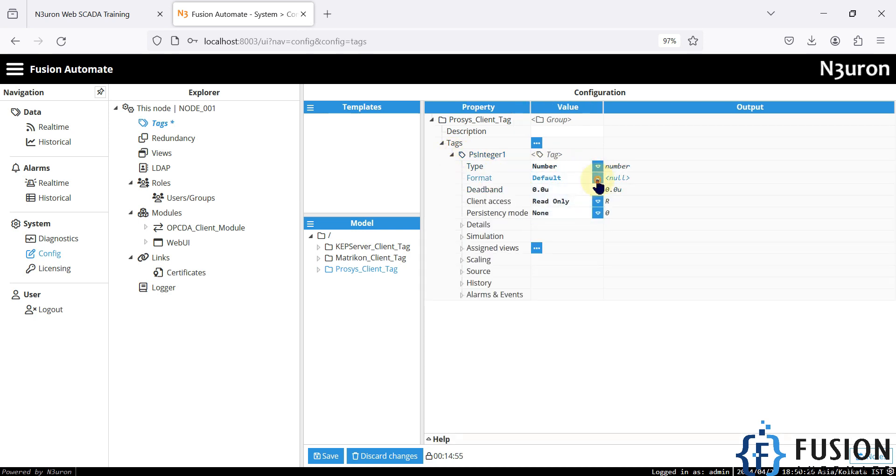
pyautogui.click(598, 178)
pyautogui.click(554, 205)
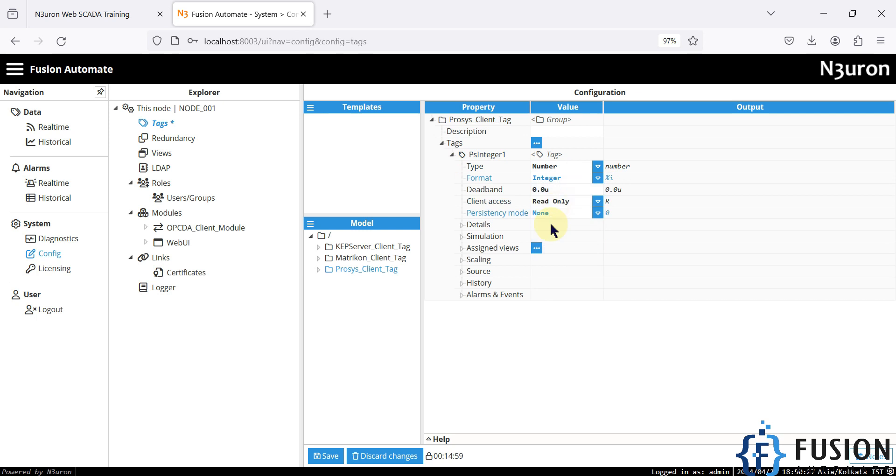
# Step: Enable the tag's Source with module type OpcDaClient and module OPCDA_Client_Module
pyautogui.click(462, 271)
pyautogui.click(598, 283)
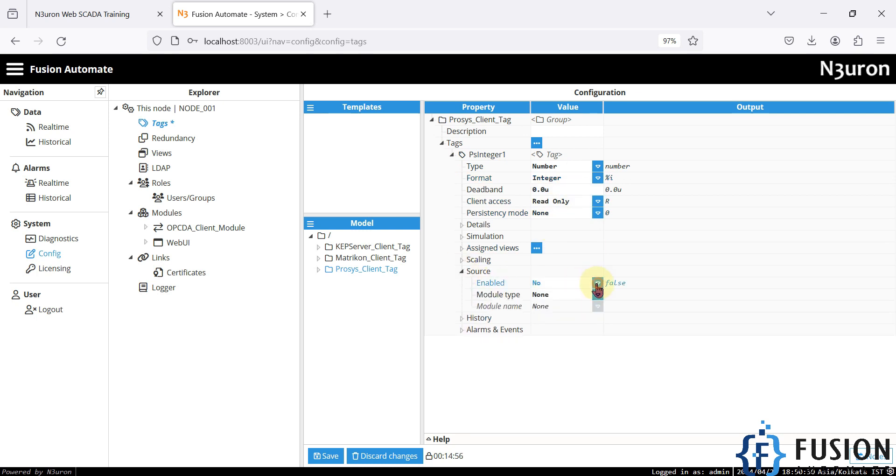
pyautogui.click(562, 298)
pyautogui.click(598, 295)
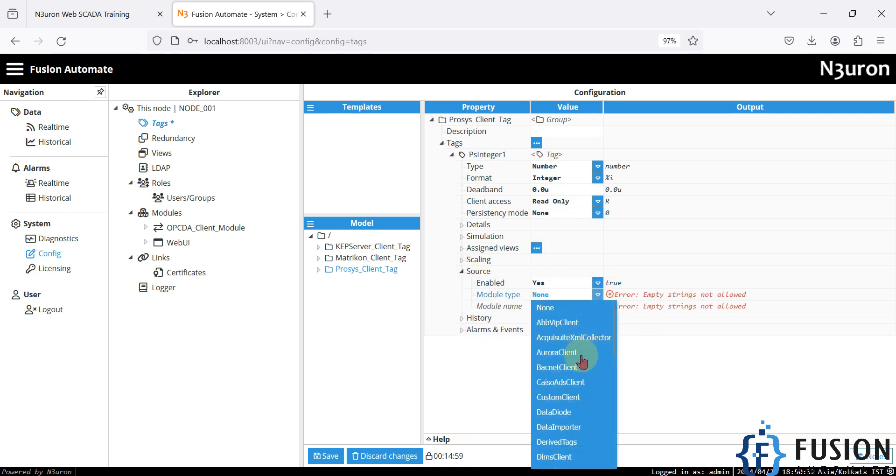
pyautogui.scroll(-3, 580, 381)
pyautogui.scroll(-2, 581, 381)
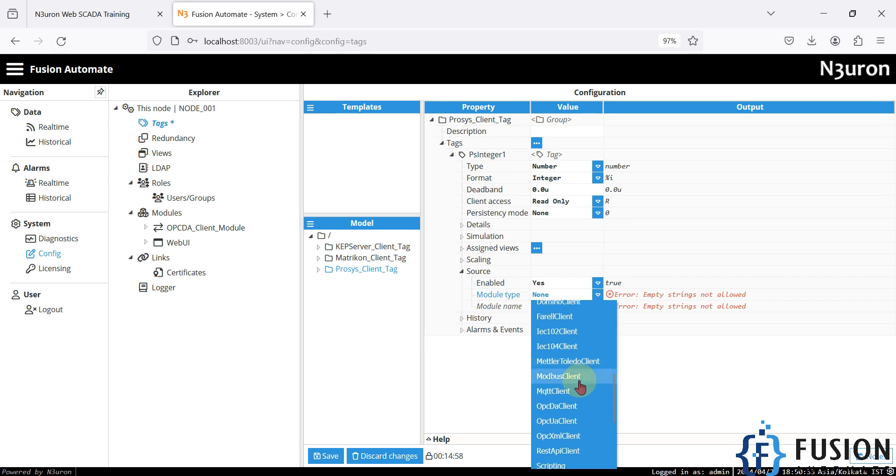
pyautogui.click(576, 406)
pyautogui.click(603, 306)
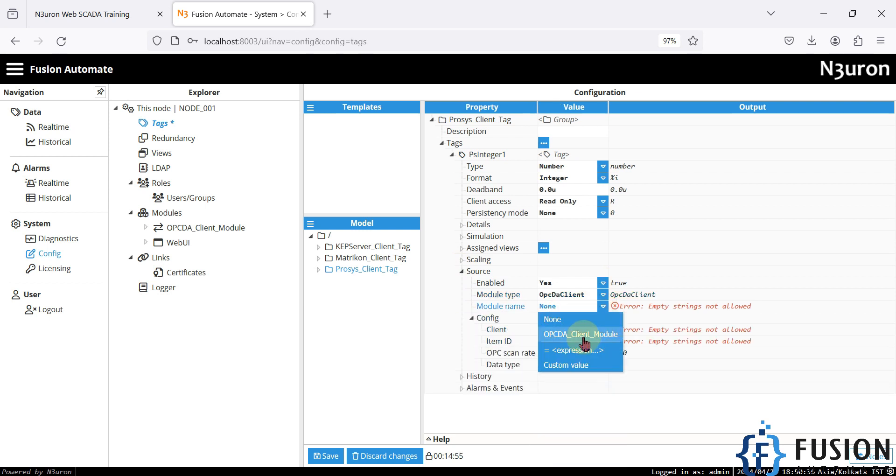
pyautogui.click(585, 340)
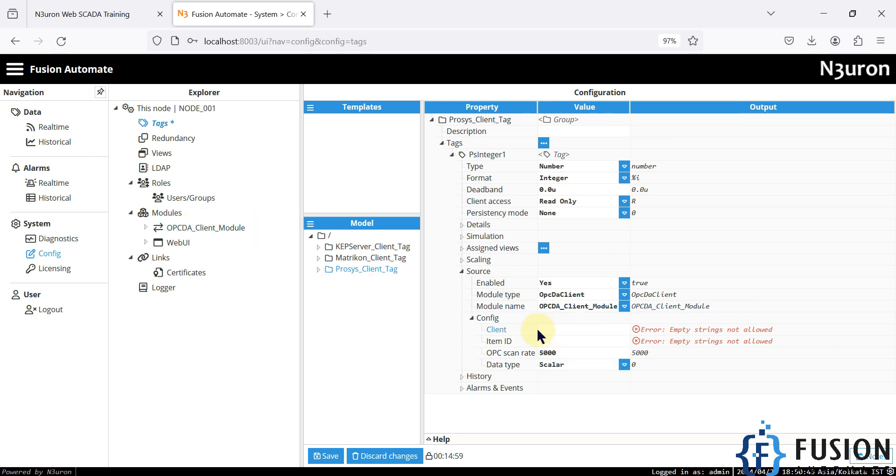
# Step: Set the Source's Client to Prosys_Local_Client, copied from the module's client list
pyautogui.click(220, 228)
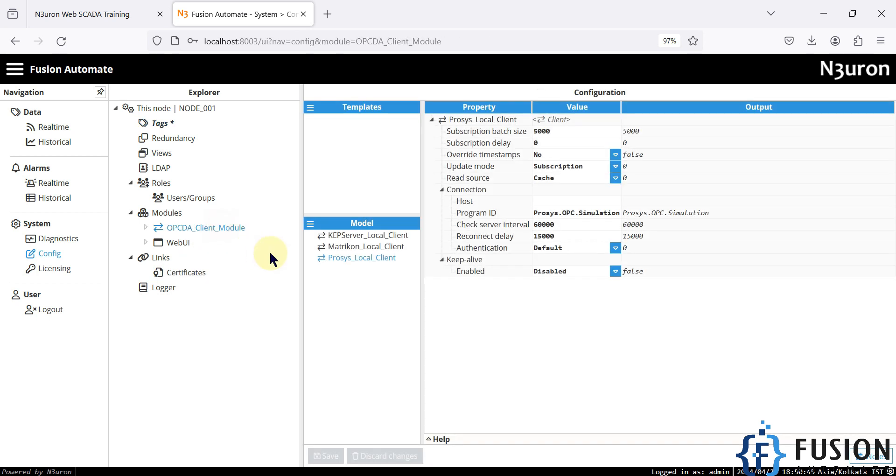
pyautogui.rightClick(382, 261)
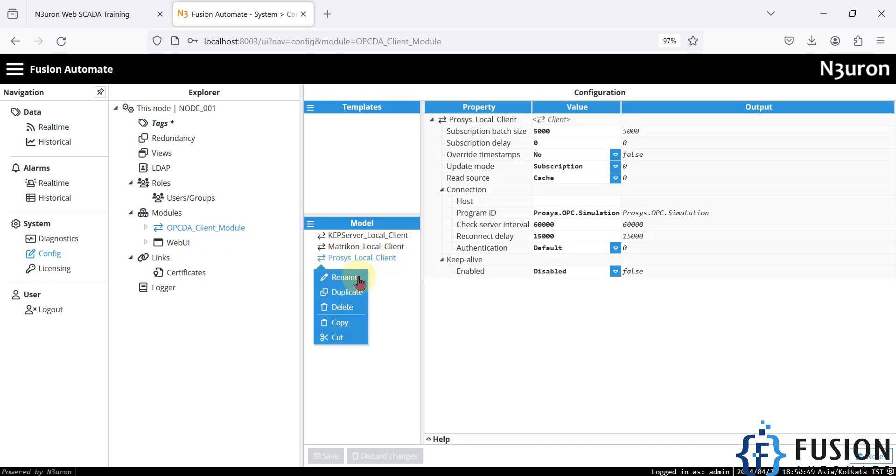
pyautogui.click(374, 276)
pyautogui.hotkey('ctrl', 'c')
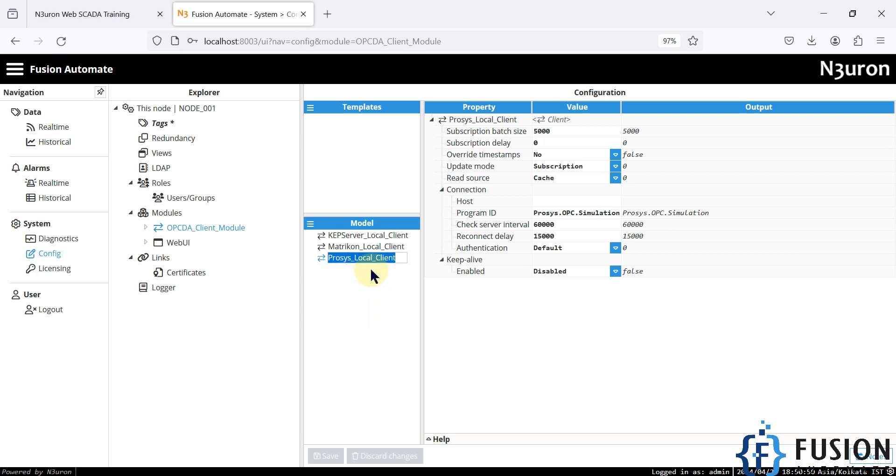
pyautogui.click(164, 124)
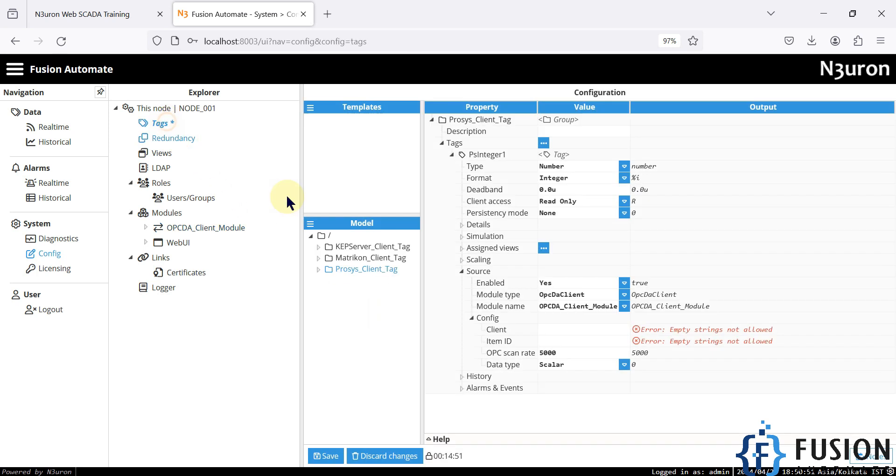
pyautogui.click(555, 329)
pyautogui.hotkey('ctrl', 'v')
# Step: Set the Source Item ID to Random.PsInteger1, copied from the notes
pyautogui.click(553, 342)
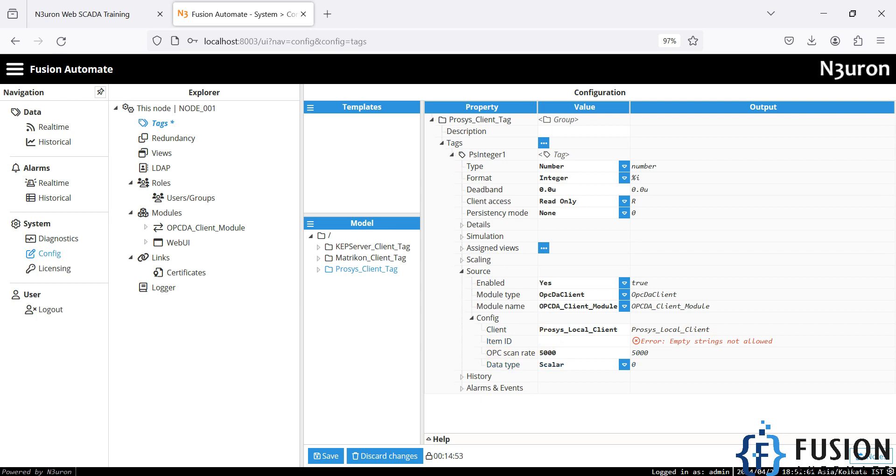
pyautogui.hotkey('alt', 'Tab')
pyautogui.moveTo(400, 286); pyautogui.dragTo(197, 289)
pyautogui.hotkey('ctrl', 'c')
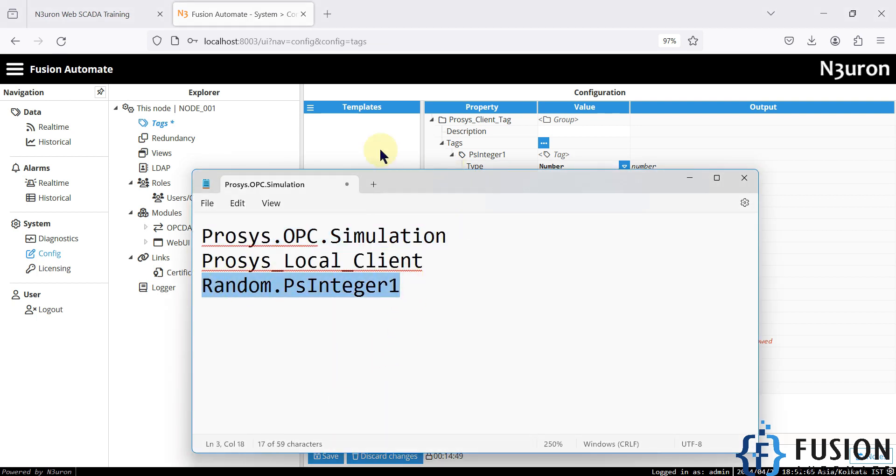
pyautogui.click(380, 129)
pyautogui.click(365, 276)
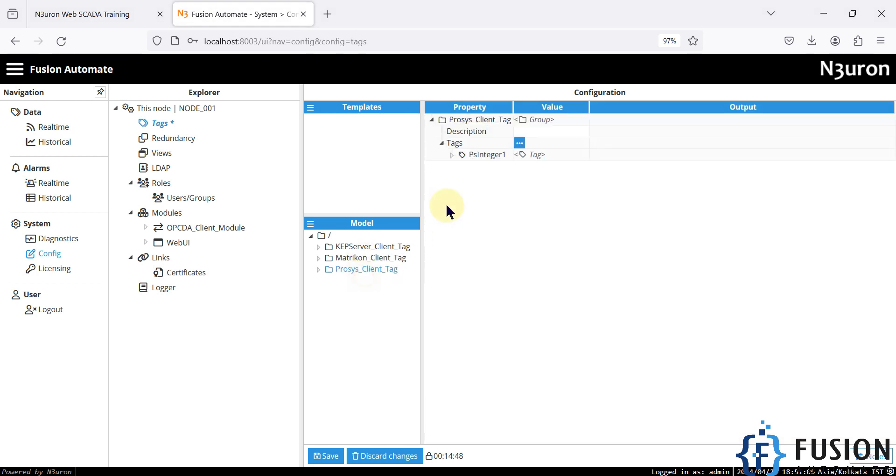
pyautogui.click(452, 156)
pyautogui.click(461, 272)
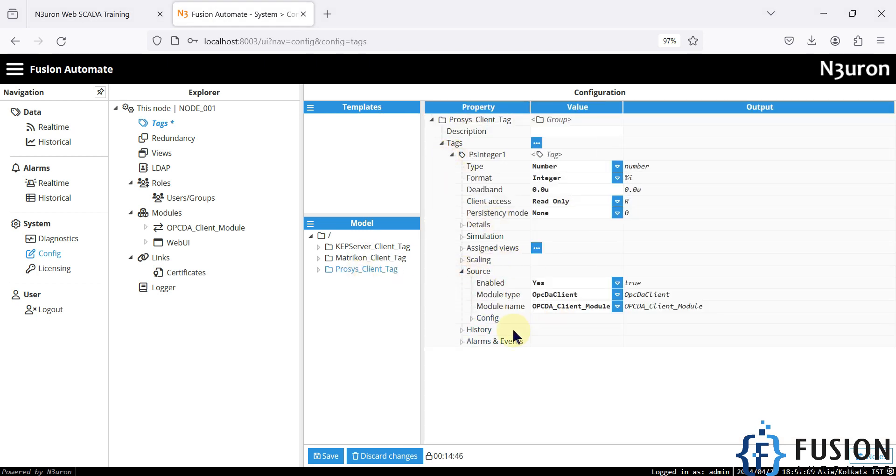
pyautogui.click(472, 318)
pyautogui.click(554, 344)
pyautogui.hotkey('ctrl', 'v')
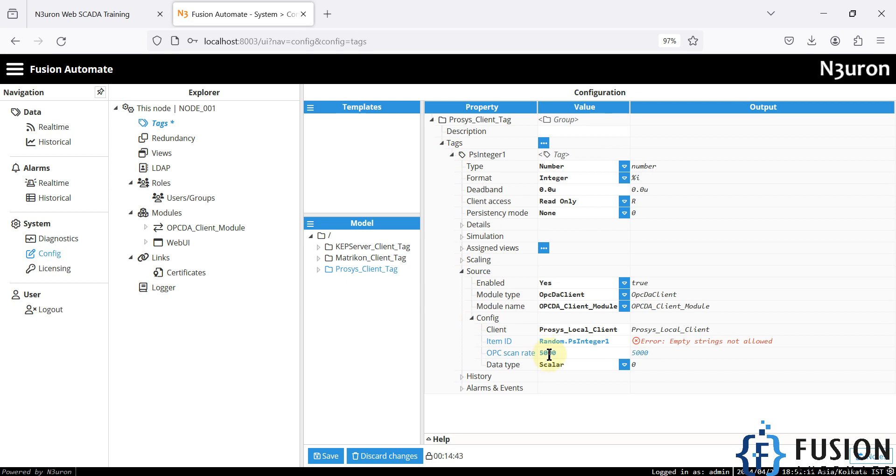
# Step: Change the OPC scan rate from 5000 to 1000 and save the tag configuration
pyautogui.doubleClick(550, 354)
pyautogui.write('1000')
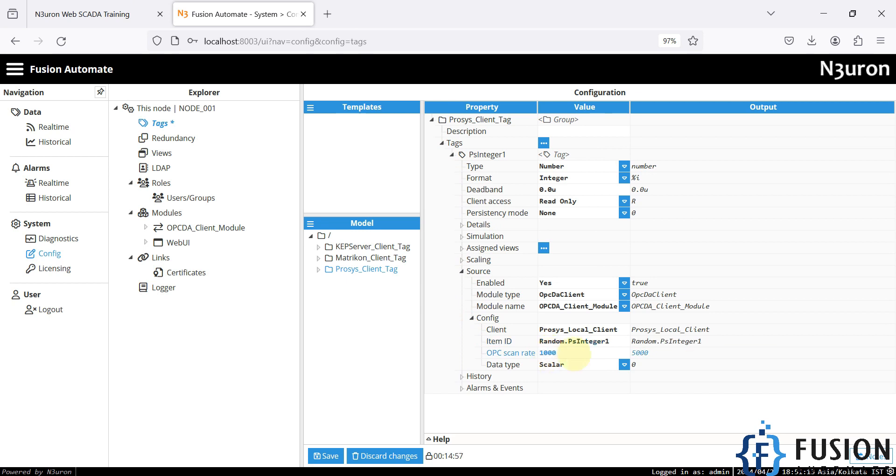
pyautogui.click(605, 414)
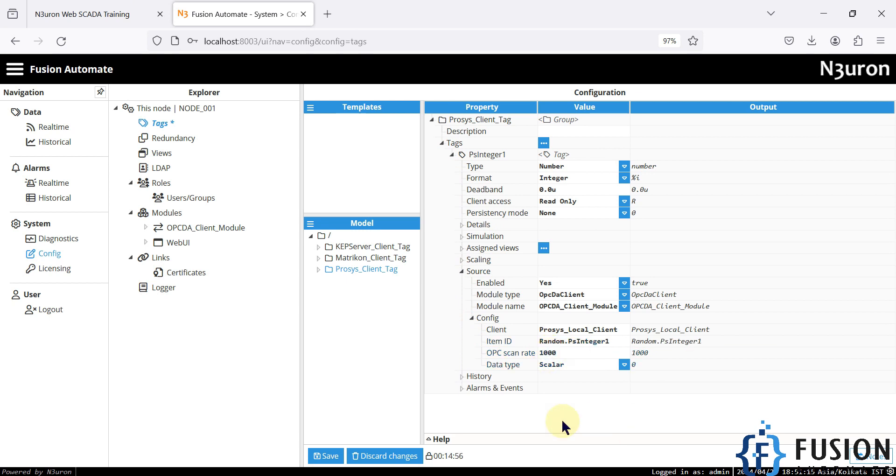
pyautogui.click(331, 456)
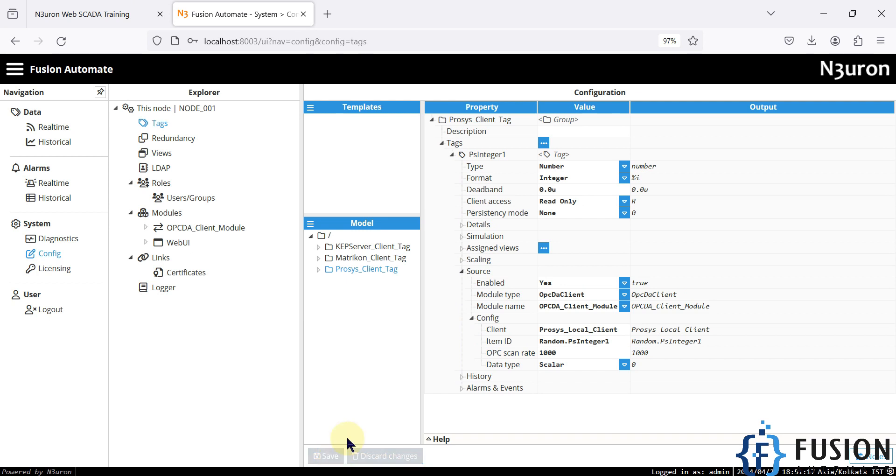
pyautogui.click(53, 127)
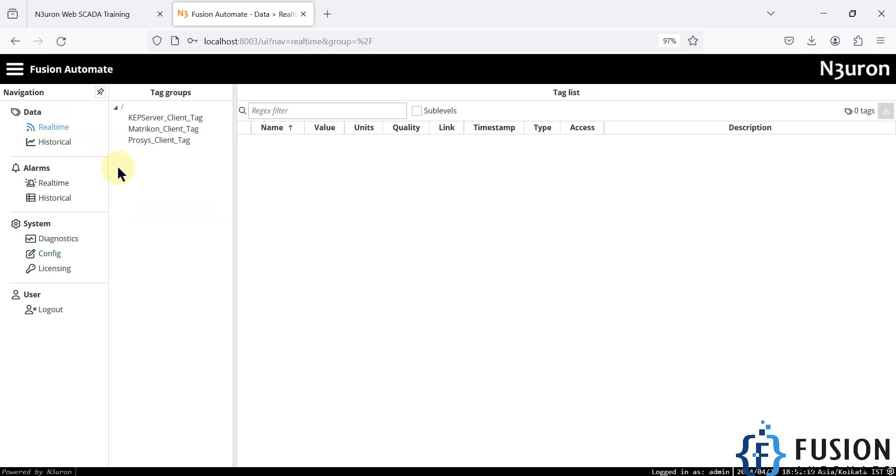
pyautogui.click(140, 141)
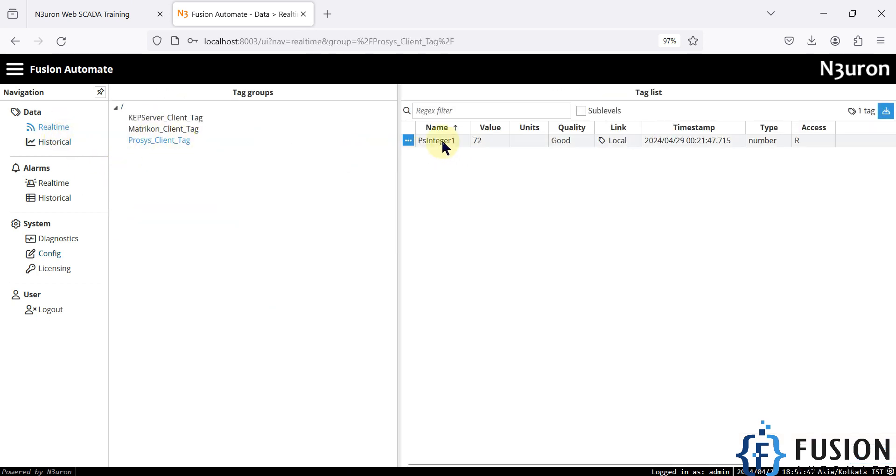
pyautogui.moveTo(399, 163); pyautogui.dragTo(246, 156)
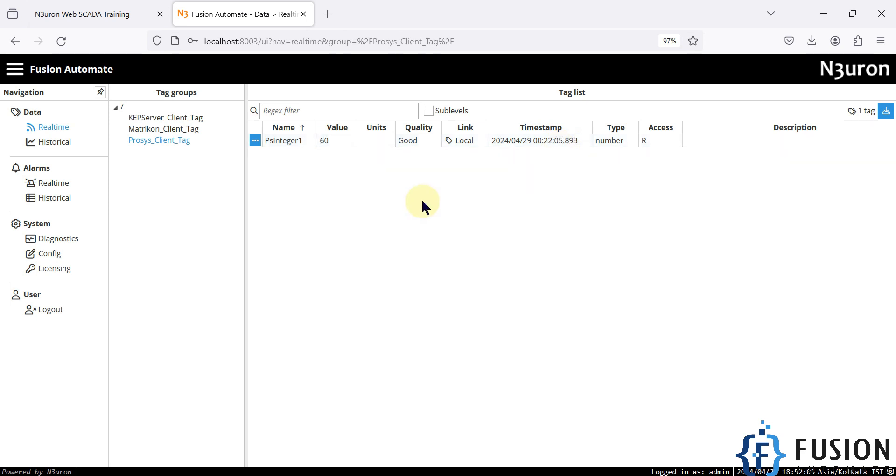
pyautogui.click(45, 254)
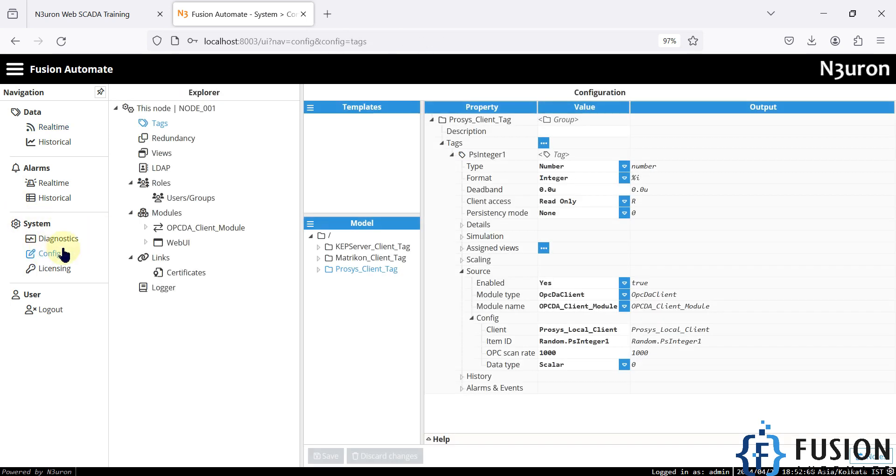
# Step: Reopen OPCDA_Client_Module and review the KEPServer, Matrikon and Prosys_Local_Client connection settings
pyautogui.click(163, 214)
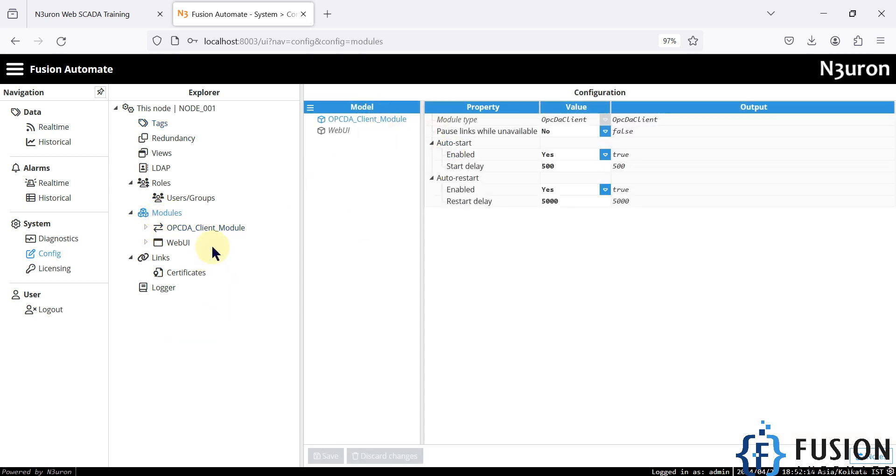
pyautogui.click(223, 230)
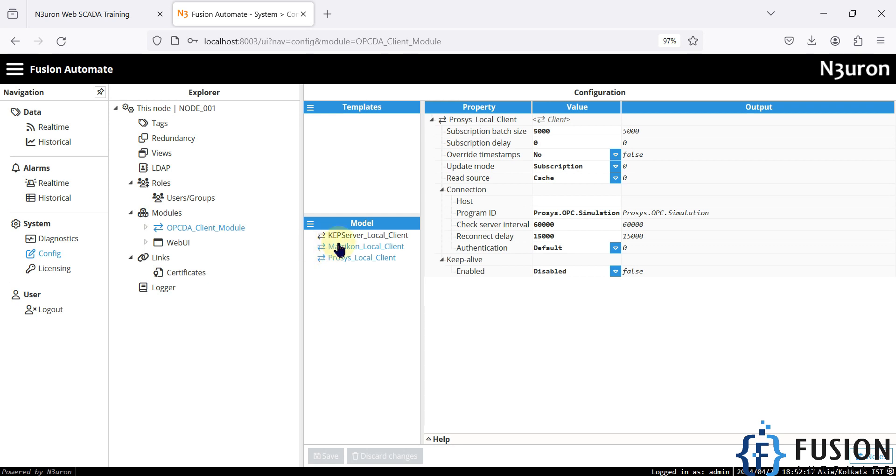
pyautogui.click(365, 246)
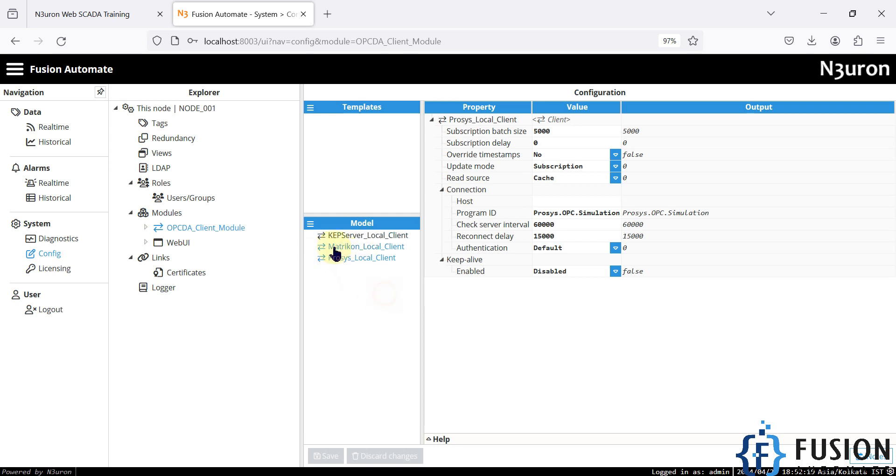
pyautogui.click(366, 246)
pyautogui.click(363, 258)
pyautogui.click(365, 236)
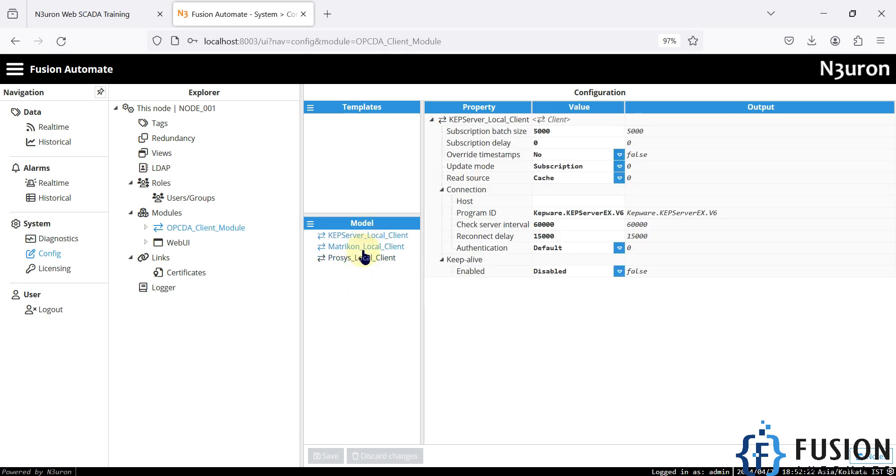
pyautogui.click(365, 248)
pyautogui.click(366, 236)
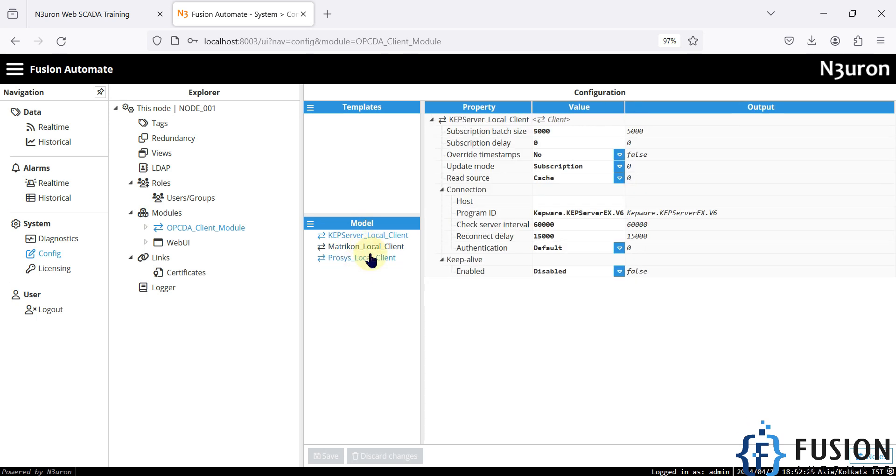
pyautogui.click(369, 247)
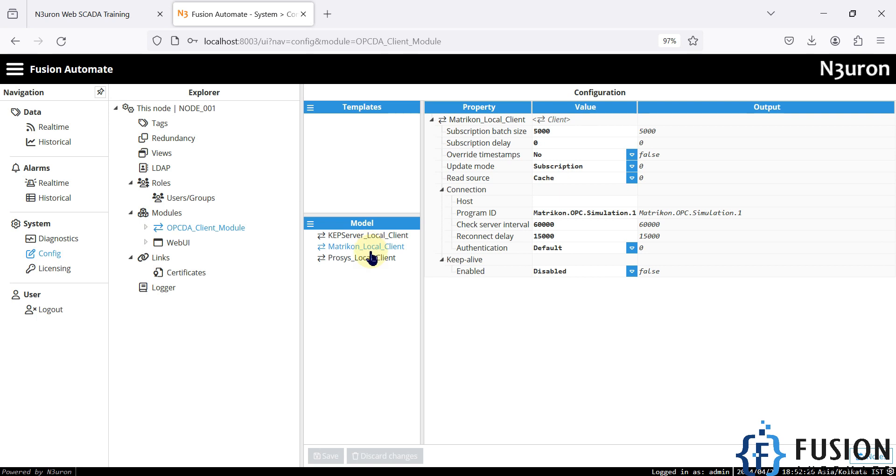
pyautogui.click(369, 264)
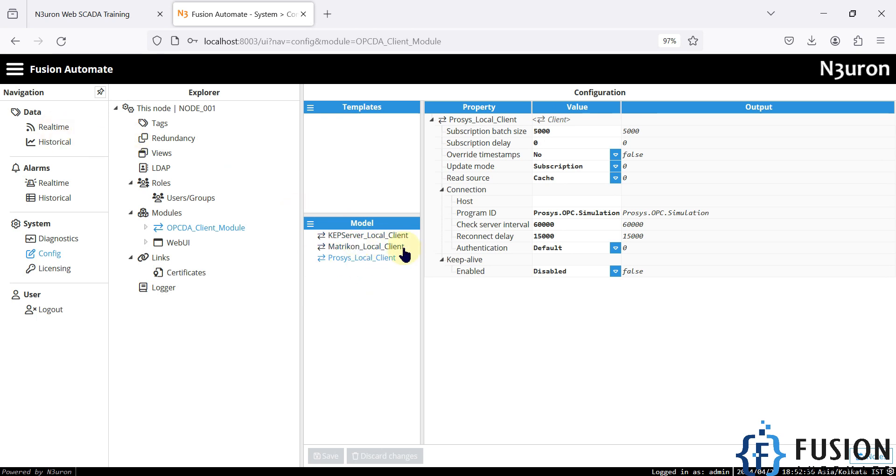
# Step: In Data > Realtime, view the Matrikon, KEPServer, then Prosys_Client_Tag groups showing PsInteger1 live
pyautogui.click(54, 127)
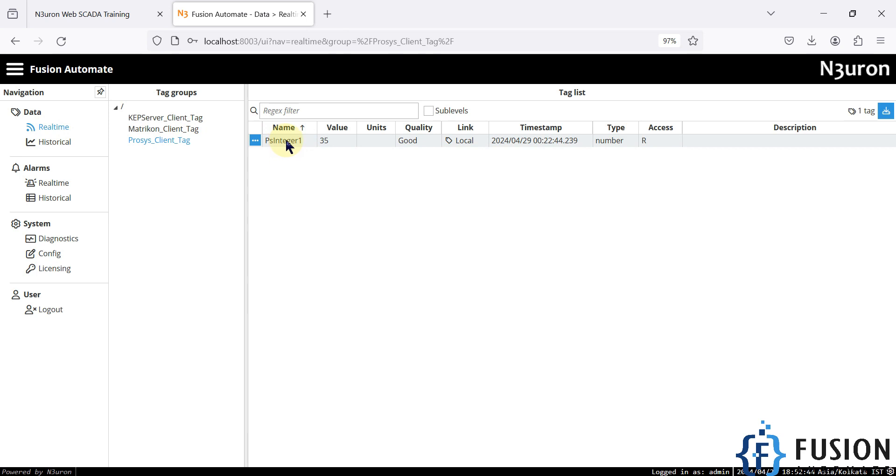
pyautogui.click(169, 130)
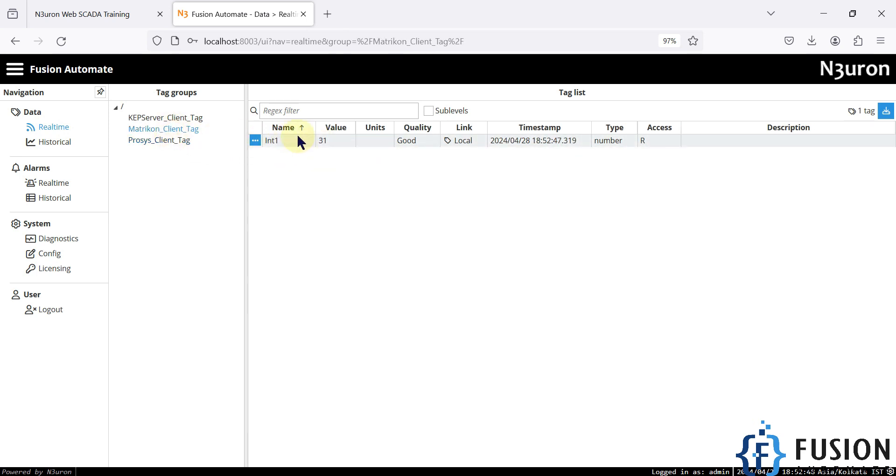
pyautogui.click(191, 119)
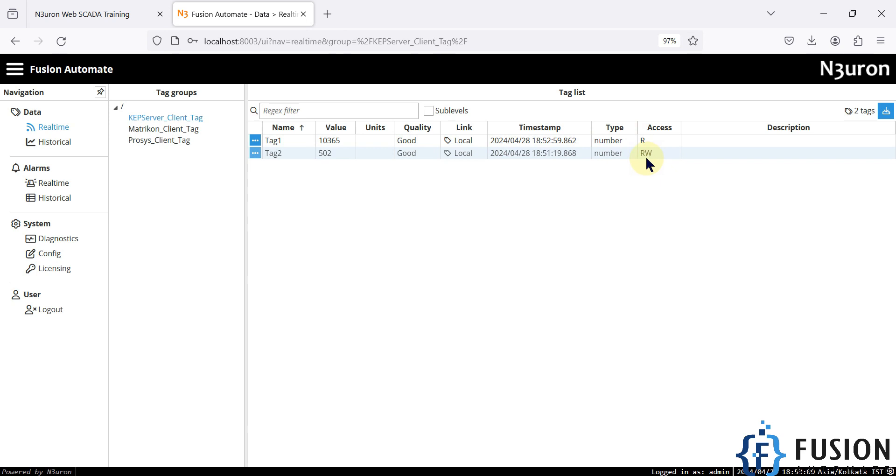
pyautogui.click(176, 141)
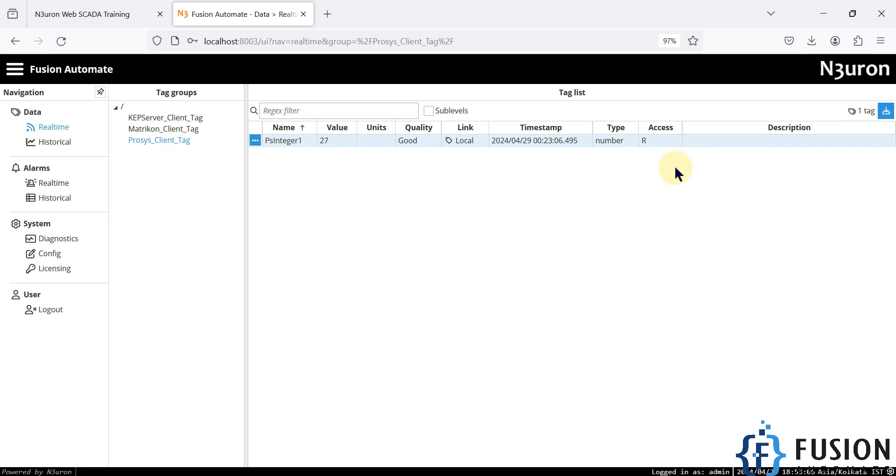
# Step: Review the Prosys OPCDA entry on the training page, then minimize the browser and Notepad
pyautogui.click(94, 22)
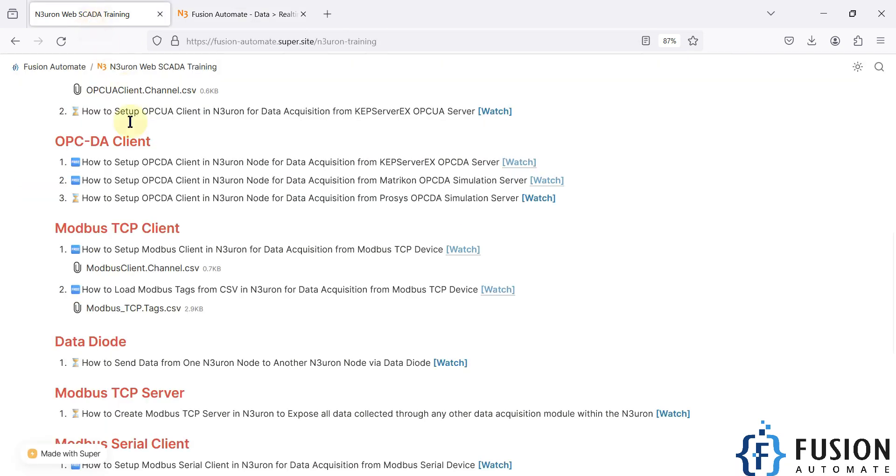
pyautogui.moveTo(140, 196); pyautogui.dragTo(332, 196)
pyautogui.click(380, 199)
pyautogui.scroll(-8, 460, 196)
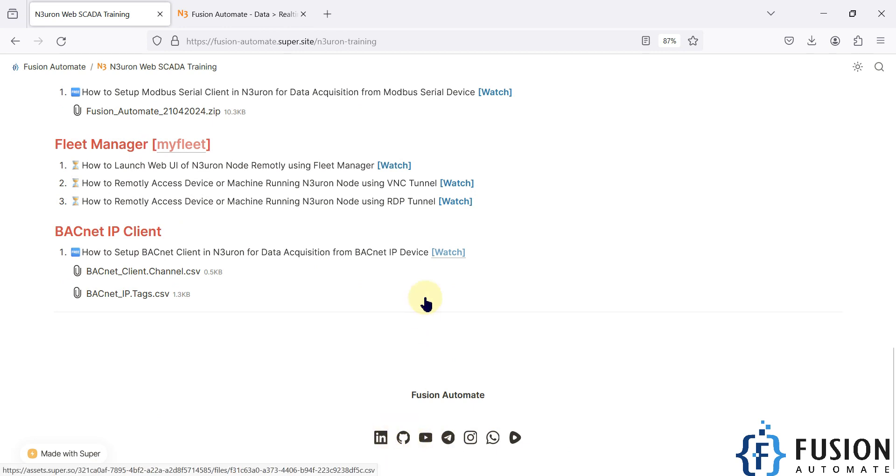
pyautogui.scroll(5, 426, 304)
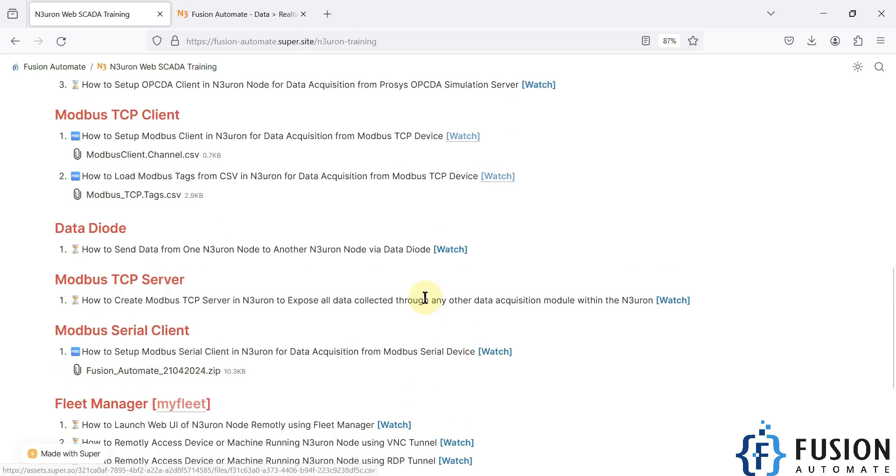
pyautogui.scroll(3, 426, 299)
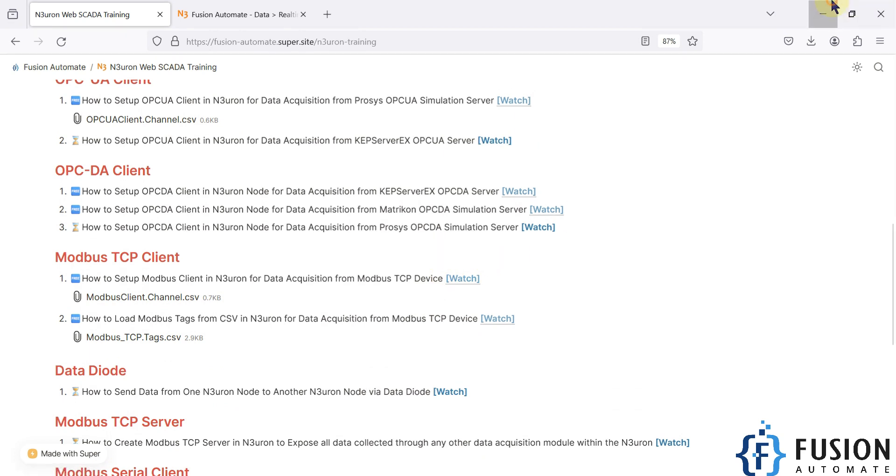
pyautogui.click(824, 13)
pyautogui.click(690, 178)
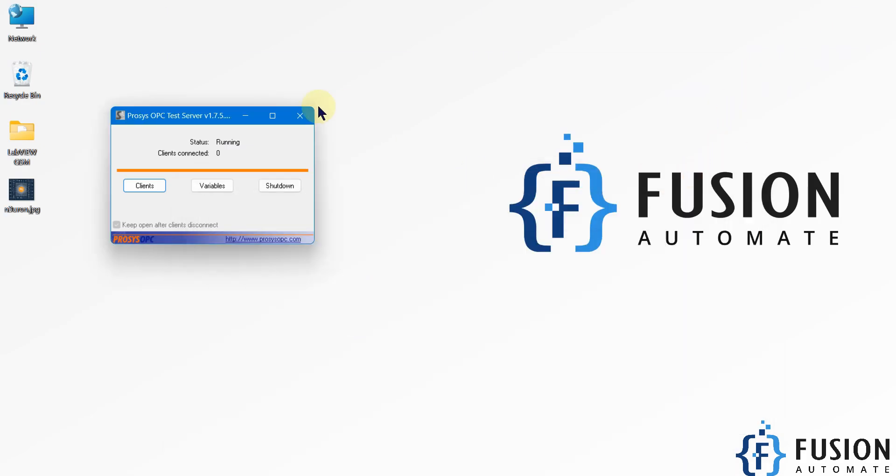